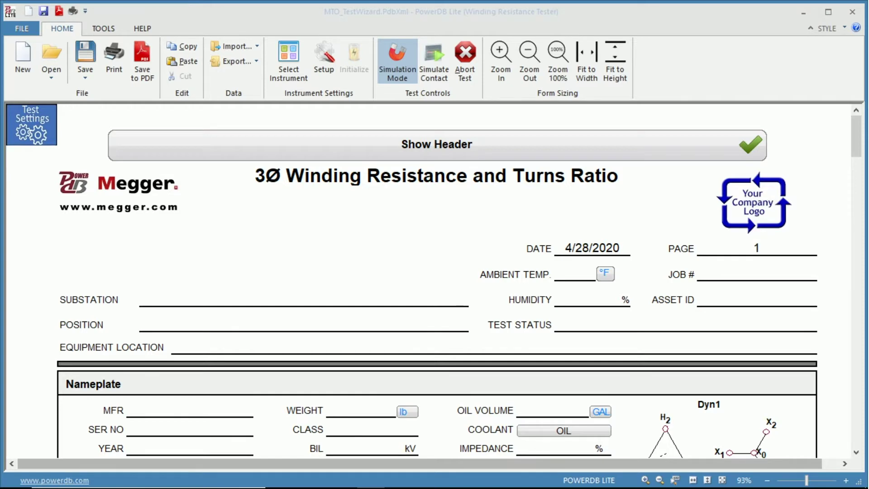
- Scroll the winding resistance form down to the empty Resistance - Primary table
{"action": "scroll", "coordinate": [435, 280], "scroll_direction": "down", "scroll_amount": 3}
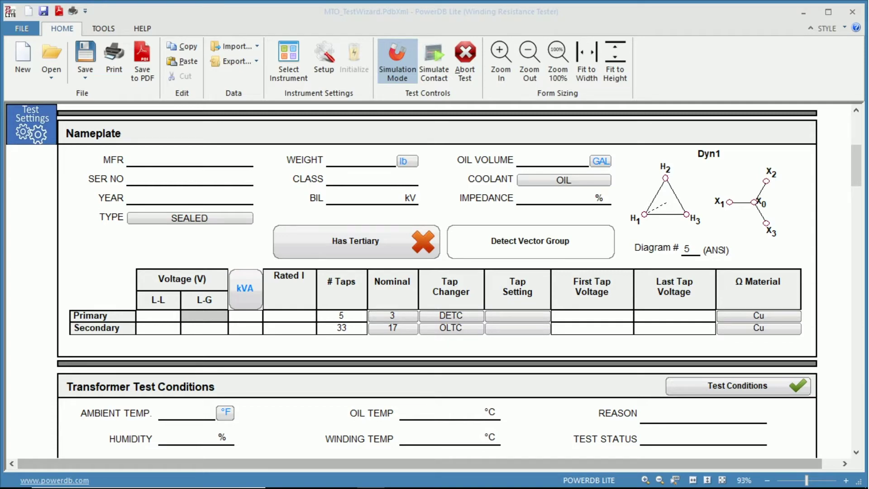
{"action": "scroll", "coordinate": [435, 280], "scroll_direction": "down", "scroll_amount": 10}
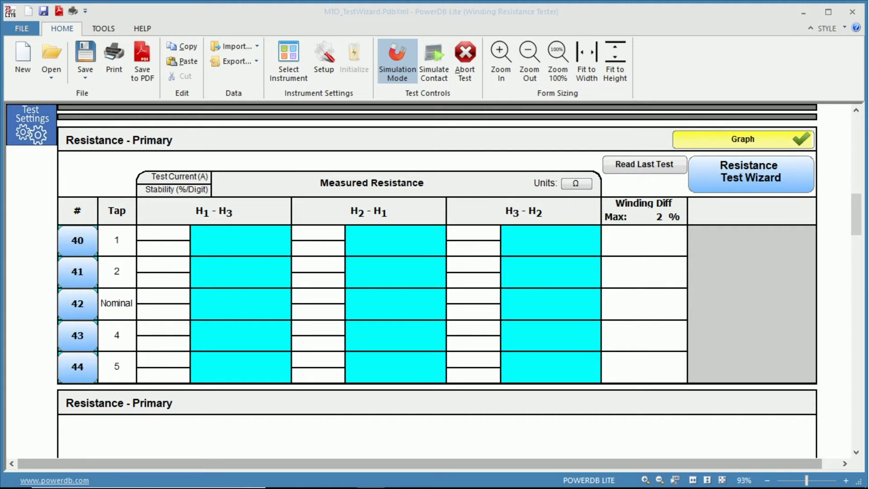
- Open the Resistance Test Wizard with a Nominal primary row and all phases, then choose SECONDARY
{"action": "left_click", "coordinate": [751, 178]}
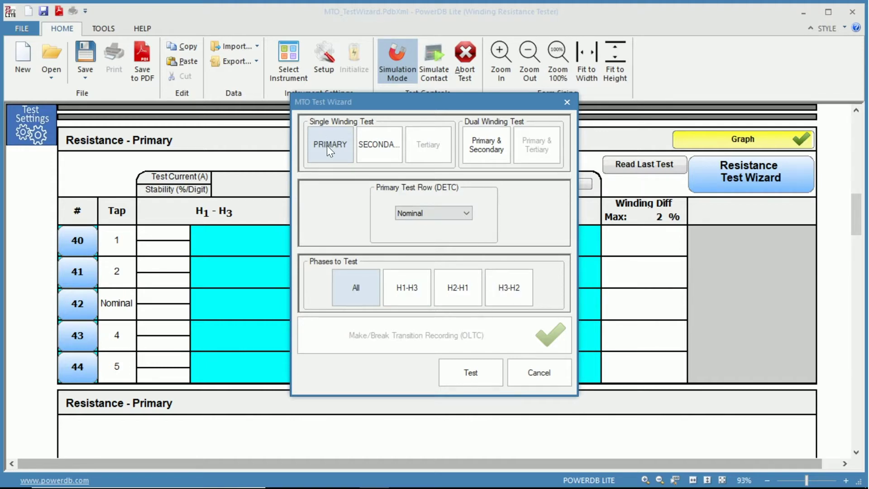
{"action": "left_click", "coordinate": [428, 213]}
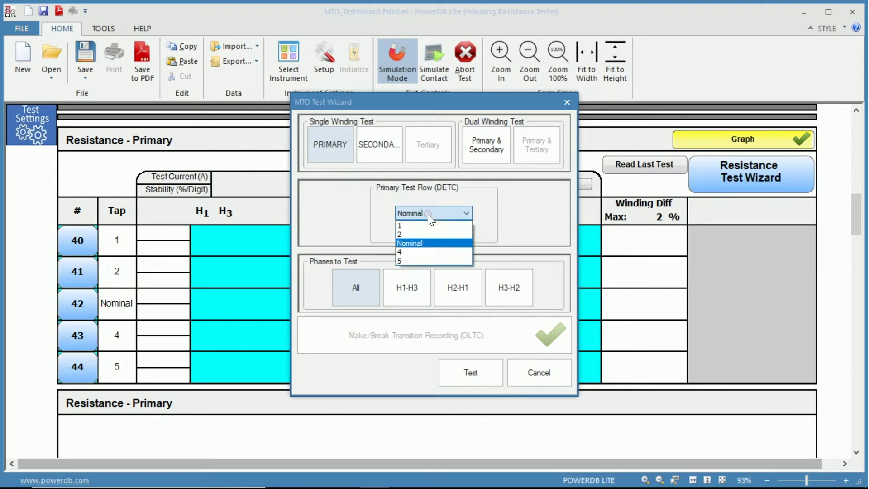
{"action": "left_click", "coordinate": [425, 244]}
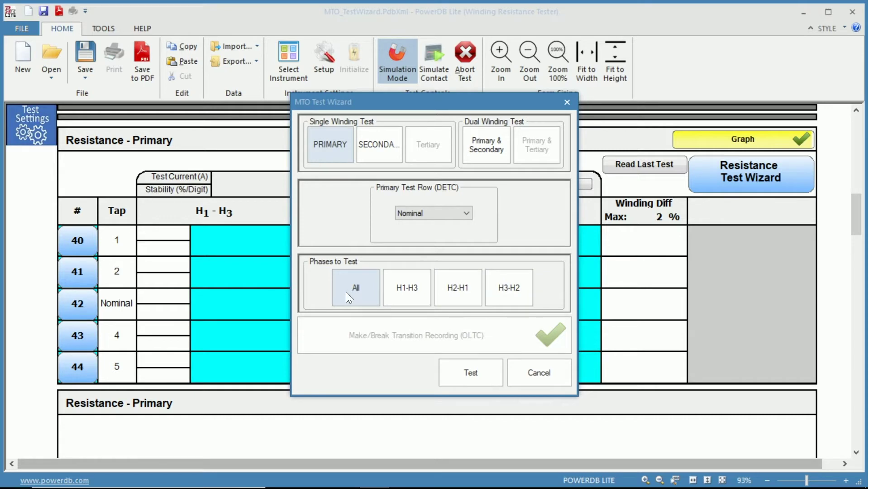
{"action": "left_click", "coordinate": [410, 289]}
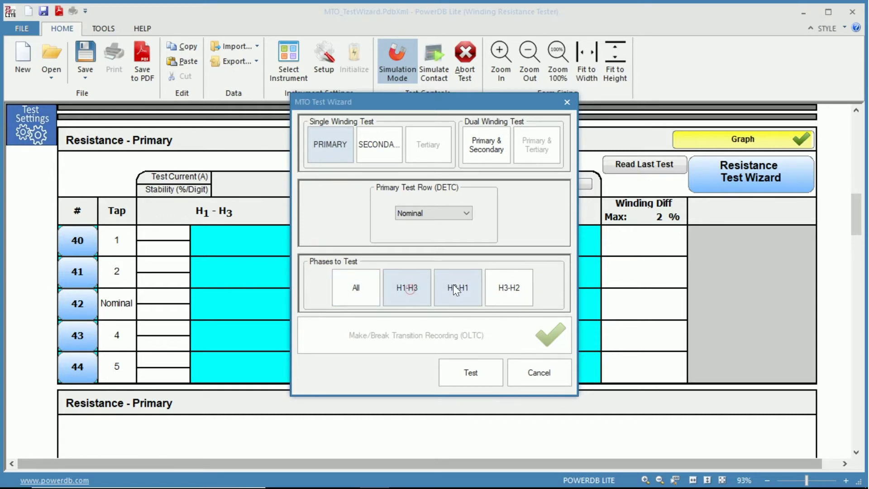
{"action": "left_click", "coordinate": [360, 290]}
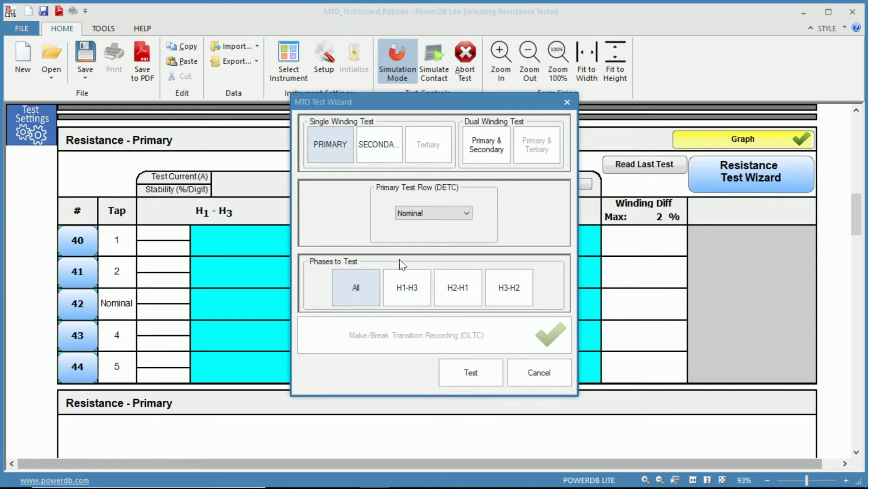
{"action": "left_click", "coordinate": [388, 149]}
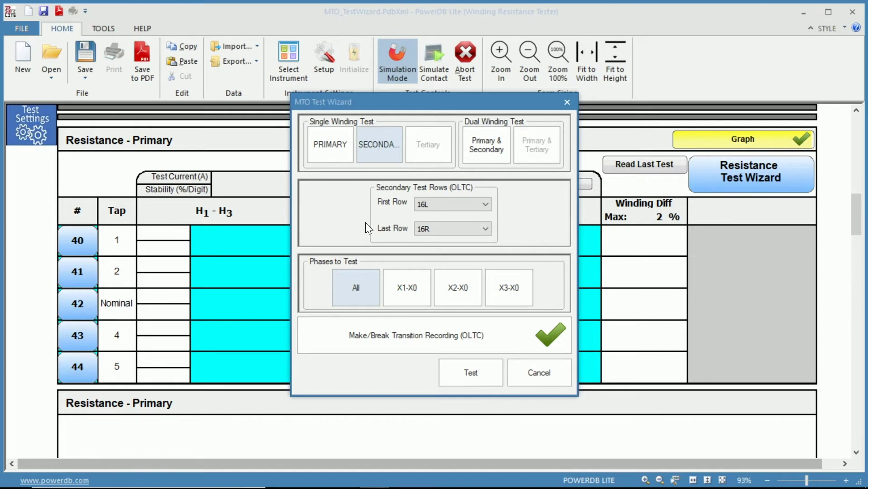
- Set the test rows to 2L through 1R and switch to a Primary & Secondary test
{"action": "left_click", "coordinate": [460, 207]}
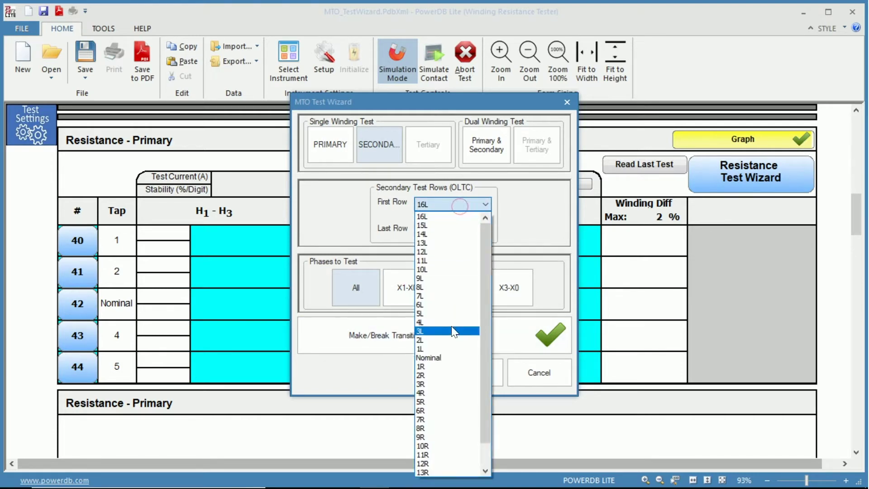
{"action": "left_click", "coordinate": [428, 339]}
{"action": "left_click", "coordinate": [449, 232]}
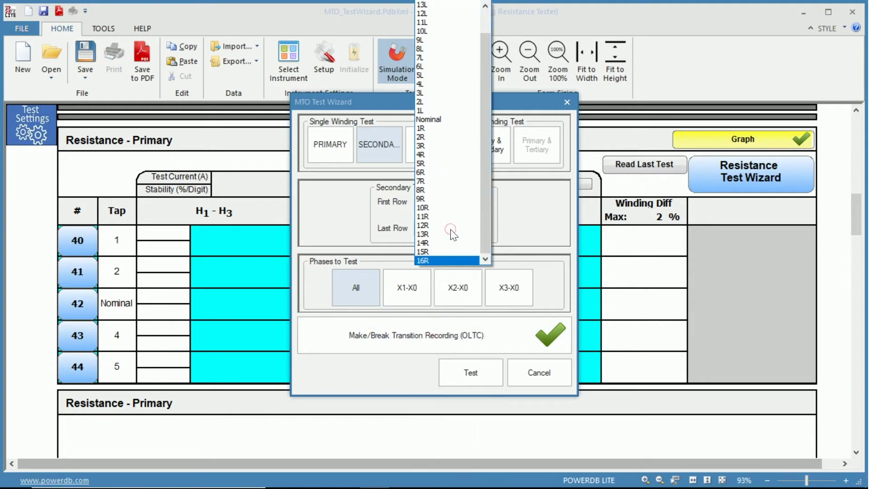
{"action": "left_click", "coordinate": [431, 129]}
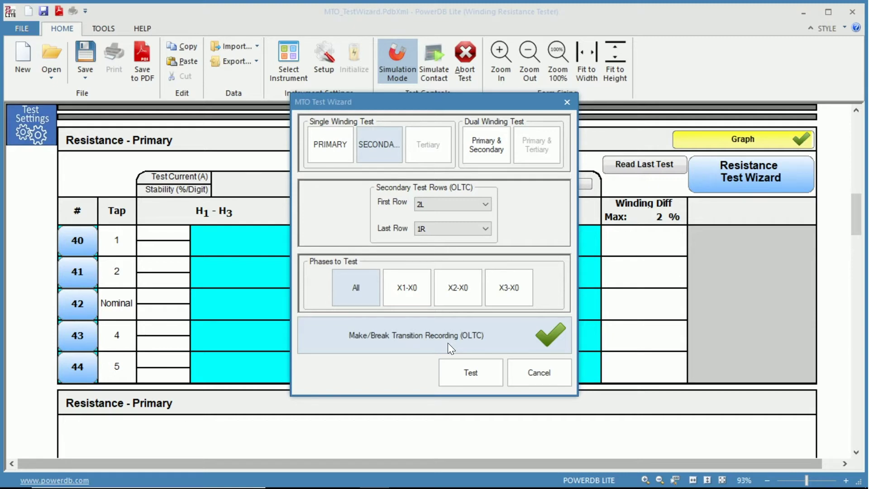
{"action": "left_click", "coordinate": [492, 145]}
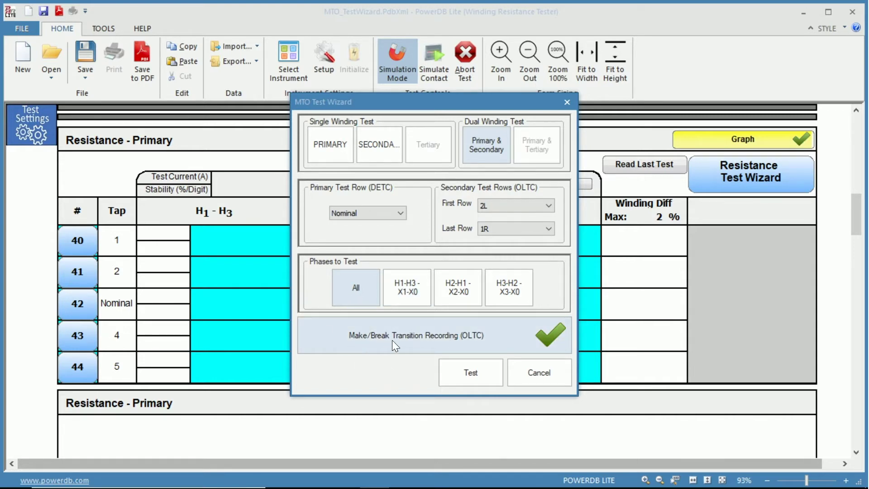
{"action": "left_click", "coordinate": [473, 338]}
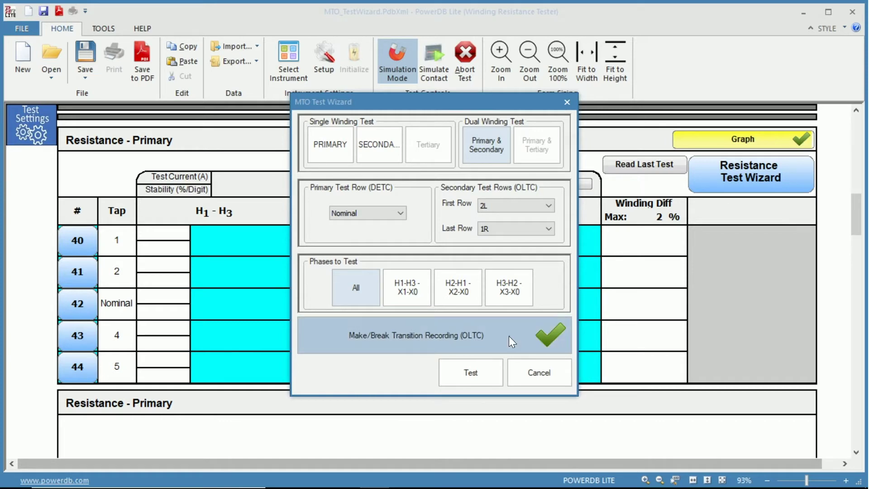
{"action": "left_click", "coordinate": [484, 336]}
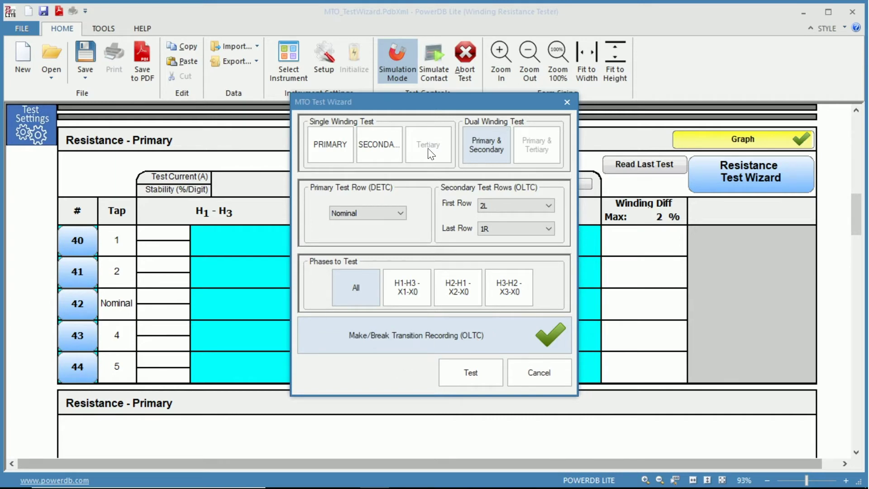
{"action": "left_click", "coordinate": [382, 151]}
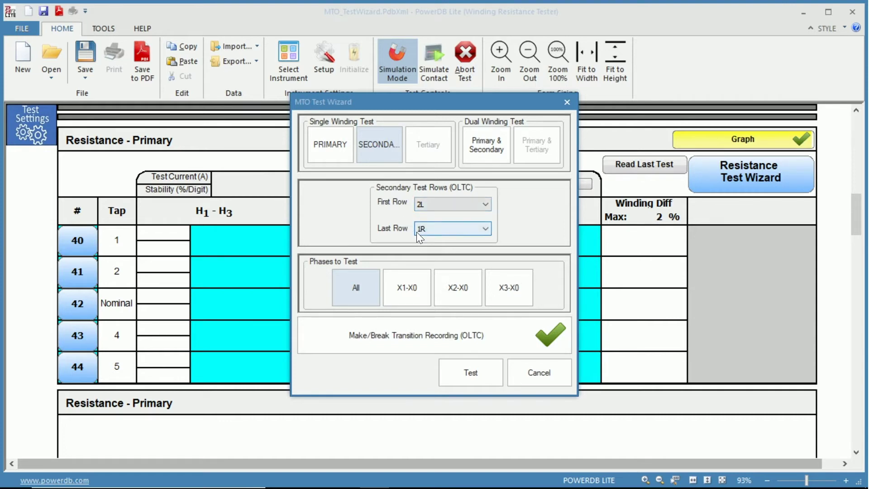
- Restrict the test to the X1-X0 phase and launch it
{"action": "left_click", "coordinate": [406, 287]}
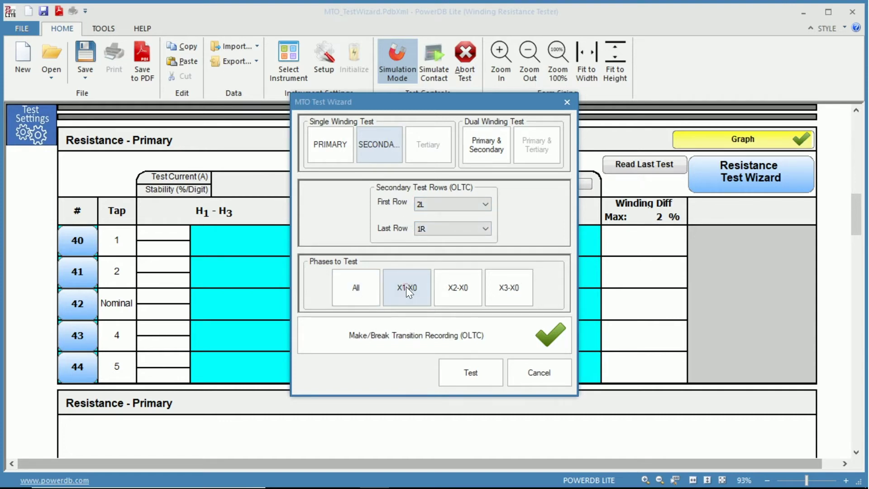
{"action": "left_click", "coordinate": [471, 374]}
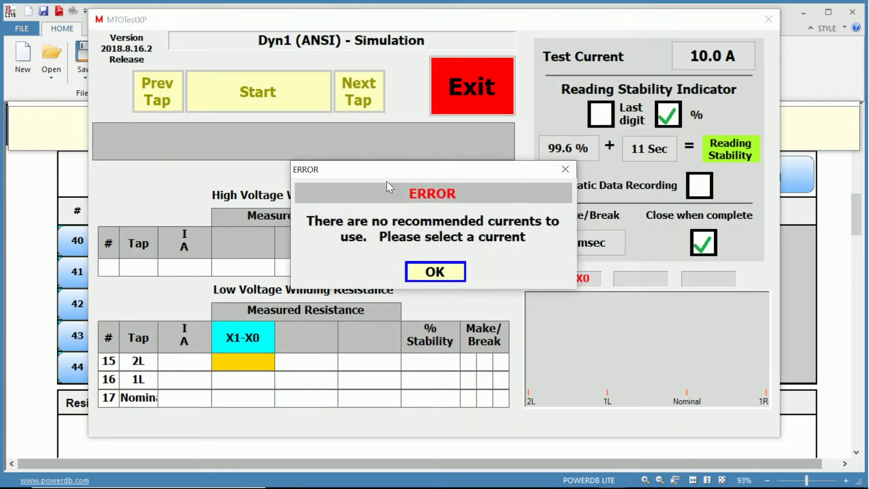
- Dismiss the no-recommended-currents error and keep the test current at 10.00 A
{"action": "left_click", "coordinate": [436, 272]}
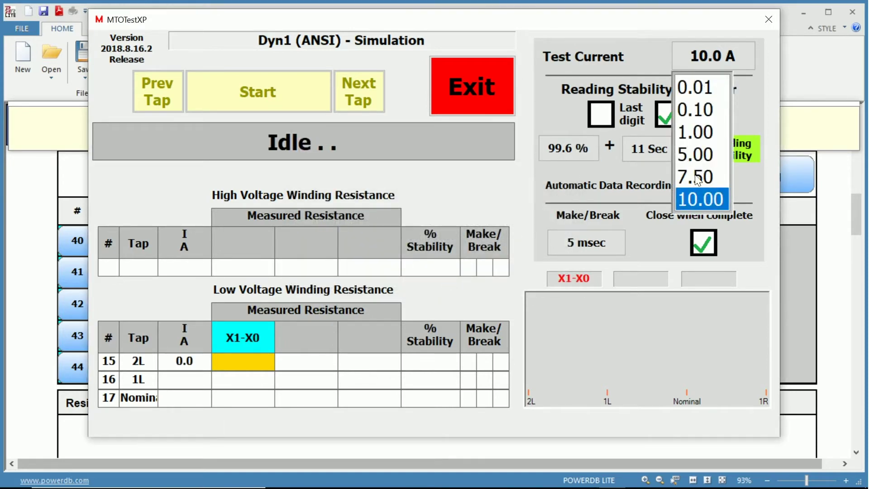
{"action": "left_click", "coordinate": [698, 199]}
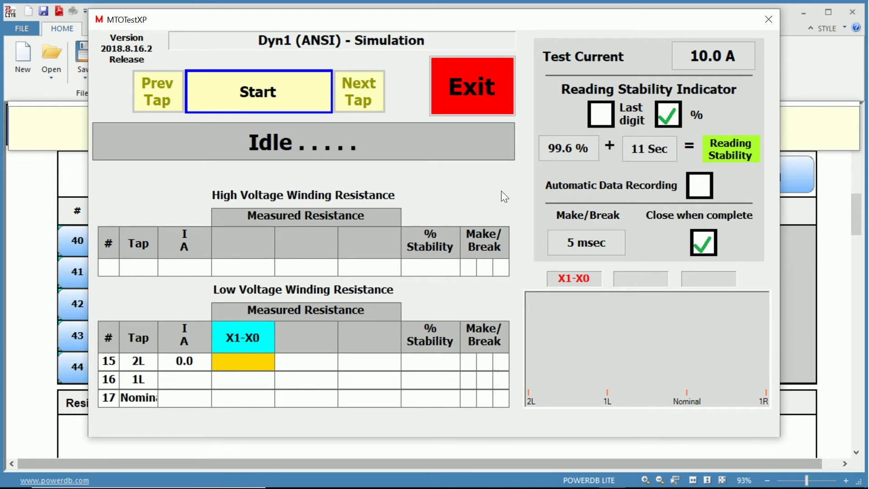
{"action": "left_click", "coordinate": [727, 56]}
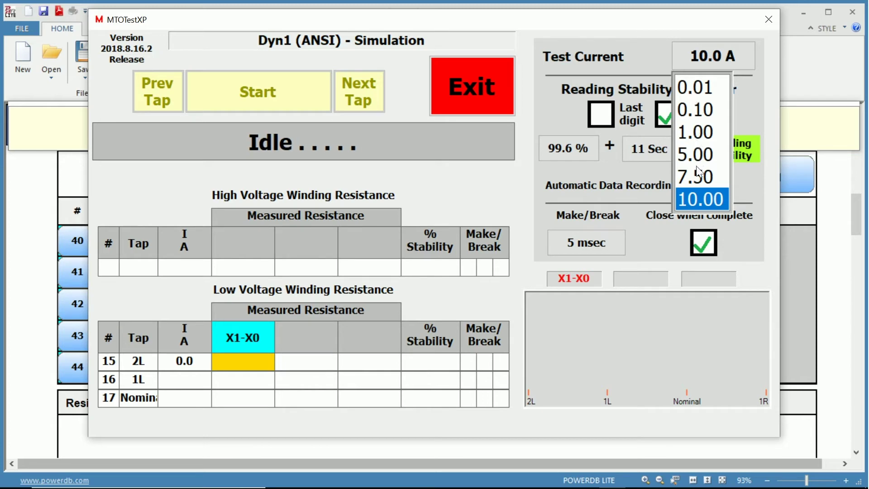
- Keep 10.00 A test current and 99.6 % stability threshold
{"action": "left_click", "coordinate": [699, 196]}
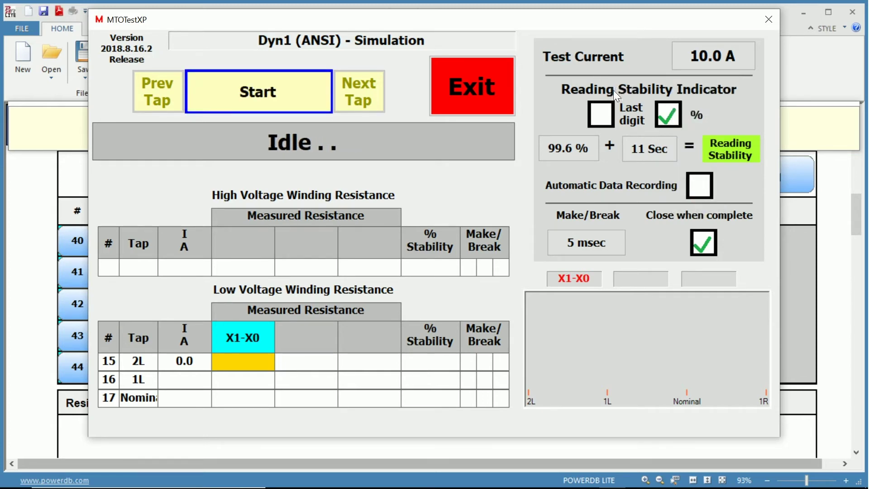
{"action": "left_click", "coordinate": [581, 148]}
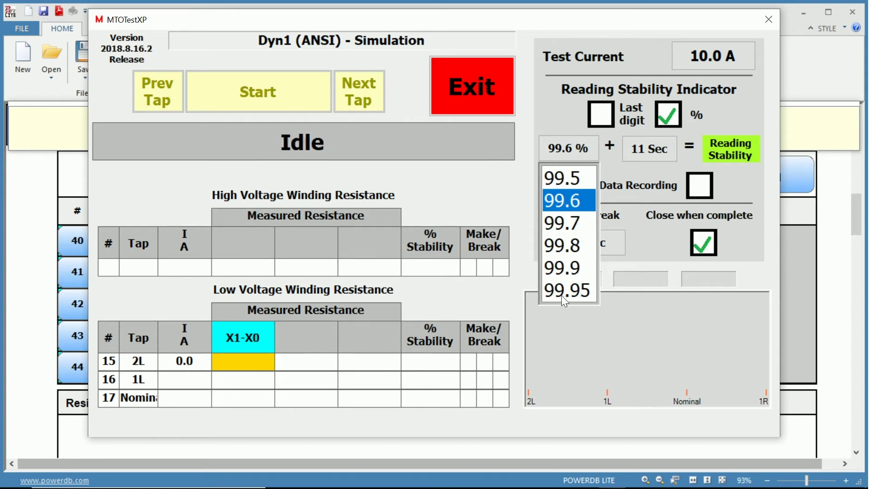
{"action": "left_click", "coordinate": [569, 200]}
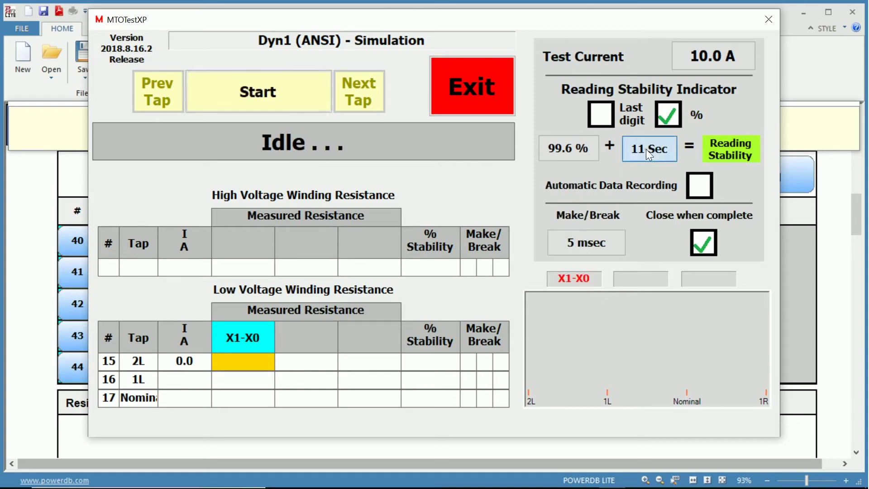
- Lower the reading stability time from 11 to 3 seconds and apply it
{"action": "left_click", "coordinate": [646, 148]}
{"action": "left_click", "coordinate": [548, 198]}
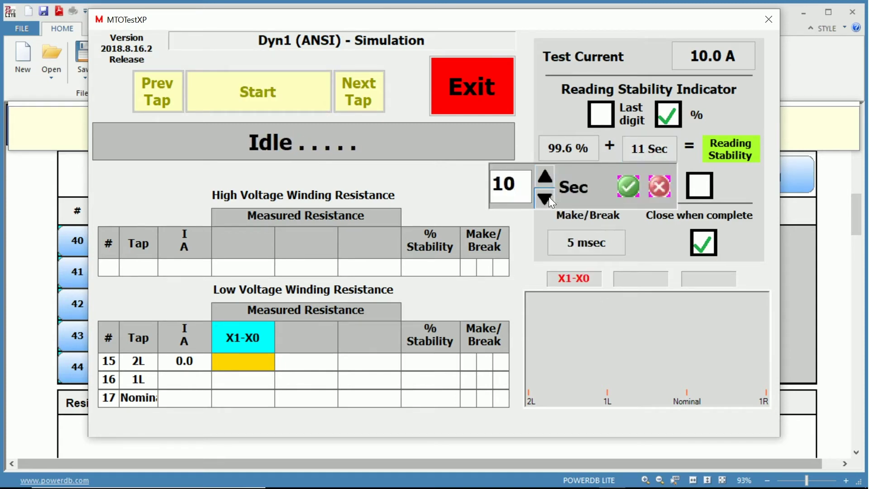
{"action": "left_click", "coordinate": [546, 197]}
{"action": "left_click", "coordinate": [545, 197]}
{"action": "left_click", "coordinate": [545, 198]}
{"action": "left_click", "coordinate": [546, 197]}
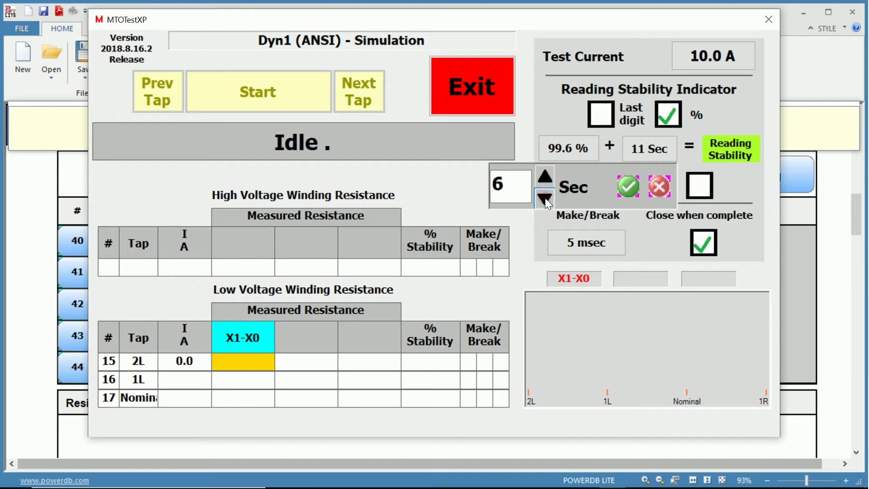
{"action": "left_click", "coordinate": [545, 197]}
{"action": "left_click", "coordinate": [545, 197]}
{"action": "left_click", "coordinate": [545, 198]}
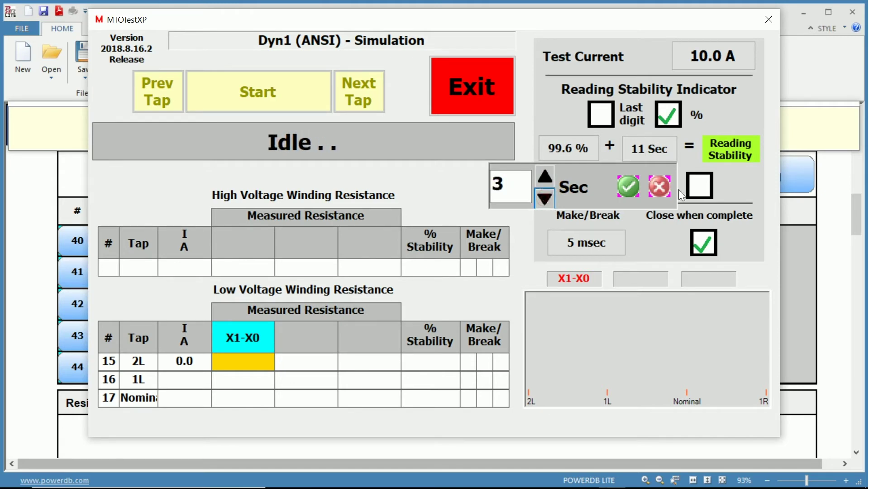
{"action": "left_click", "coordinate": [629, 187]}
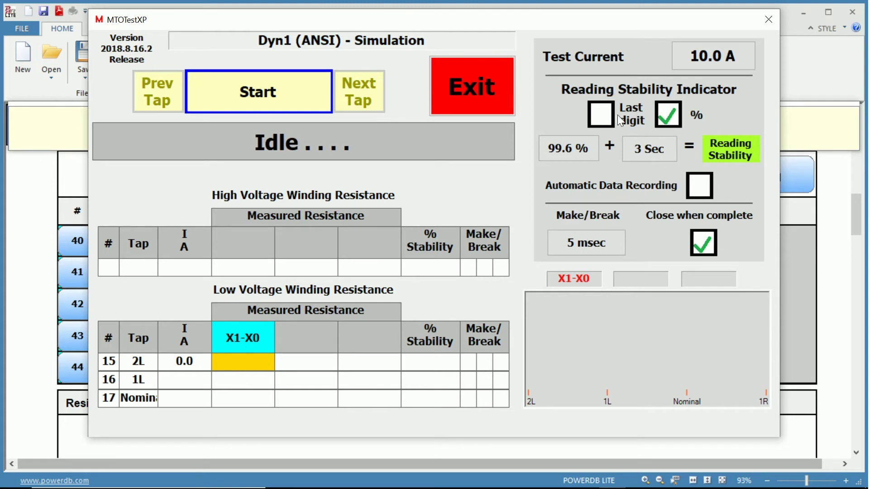
- Keep stability in percent, enable automatic data recording, and set make/break to 5 msec
{"action": "left_click", "coordinate": [601, 116]}
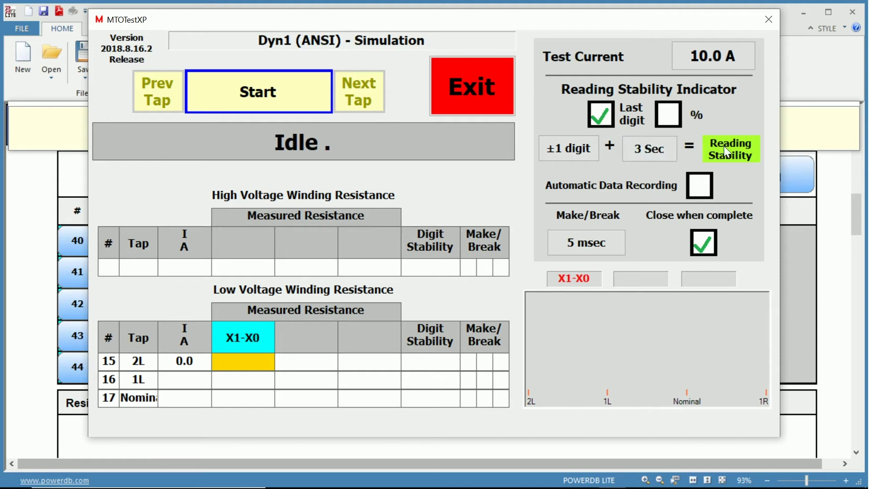
{"action": "left_click", "coordinate": [668, 115]}
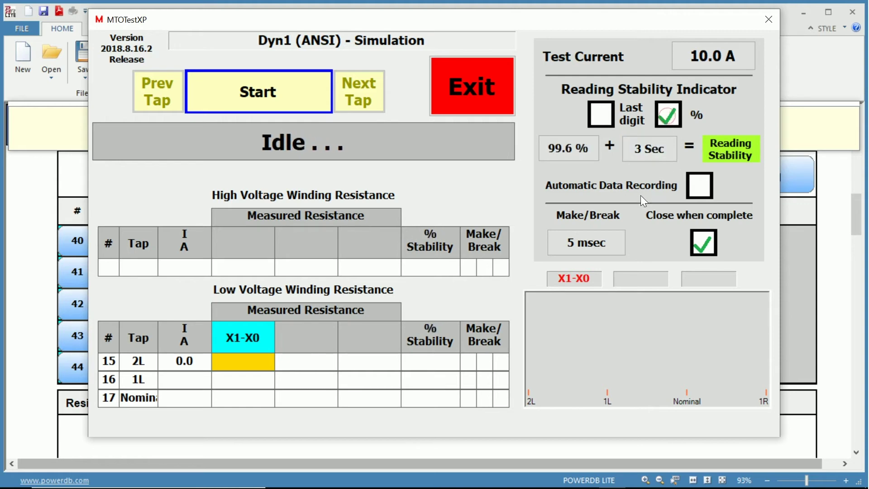
{"action": "left_click", "coordinate": [703, 191]}
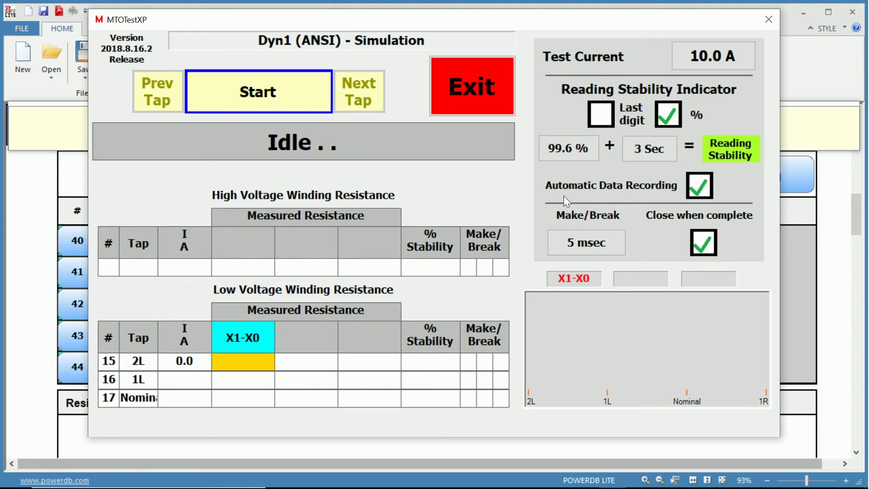
{"action": "left_click", "coordinate": [574, 238]}
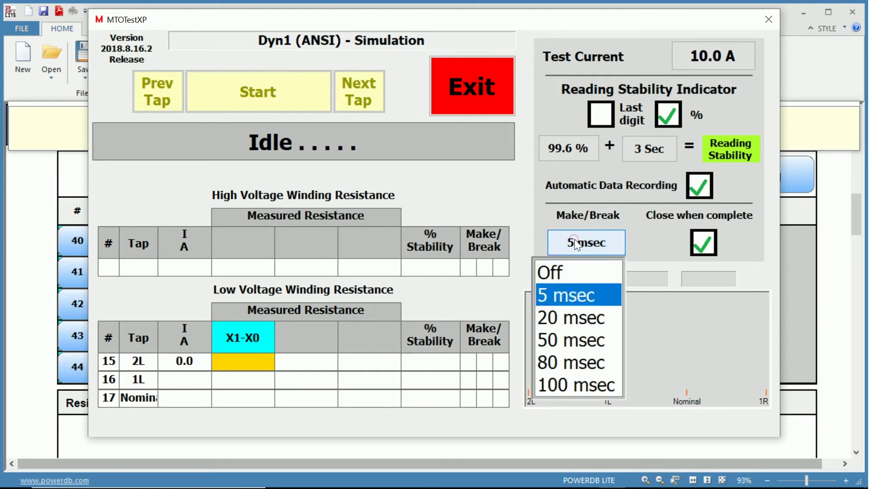
{"action": "left_click", "coordinate": [565, 275]}
{"action": "left_click", "coordinate": [583, 252]}
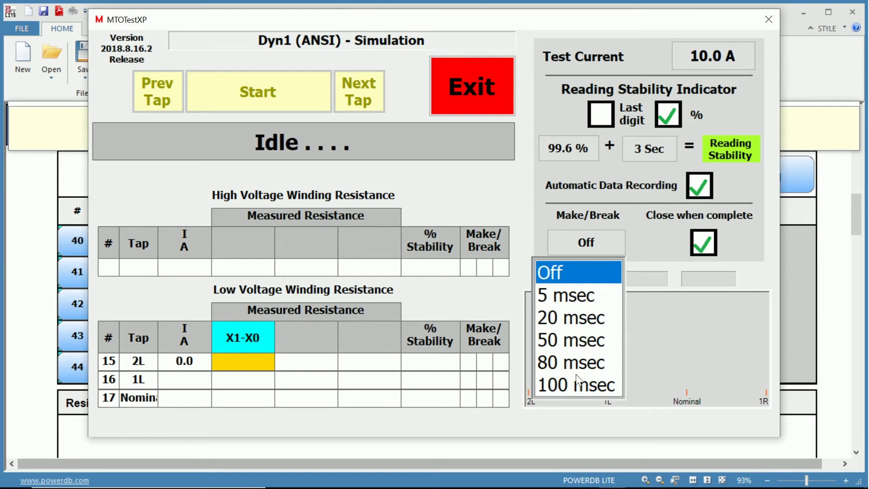
{"action": "left_click", "coordinate": [573, 295]}
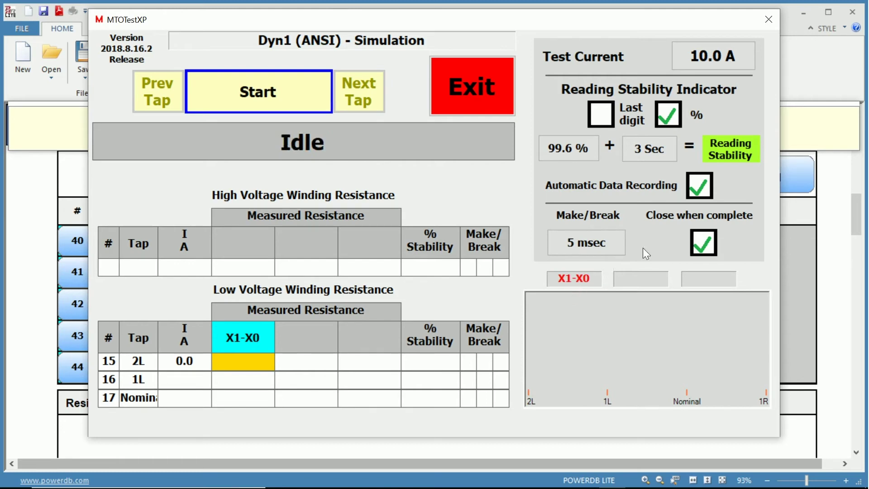
- Enable Close when complete, start the simulated test, and save the 2L reading of 10.25 mOhm
{"action": "left_click", "coordinate": [709, 247]}
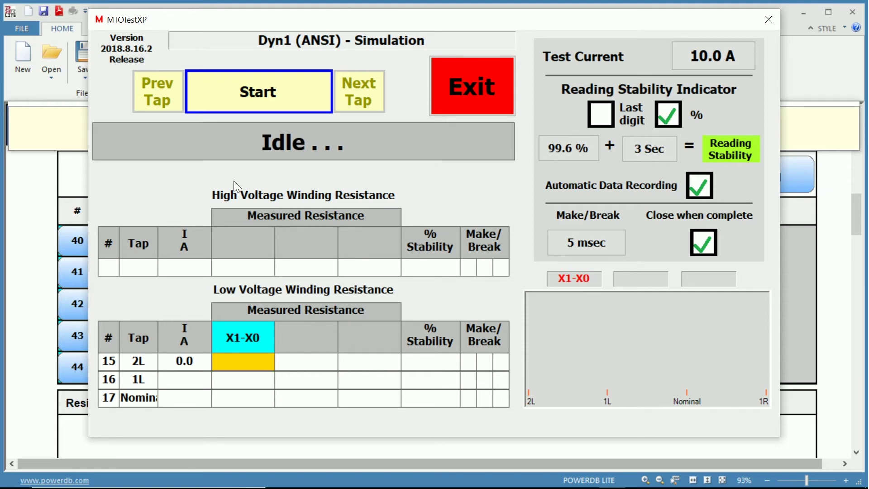
{"action": "left_click", "coordinate": [258, 96]}
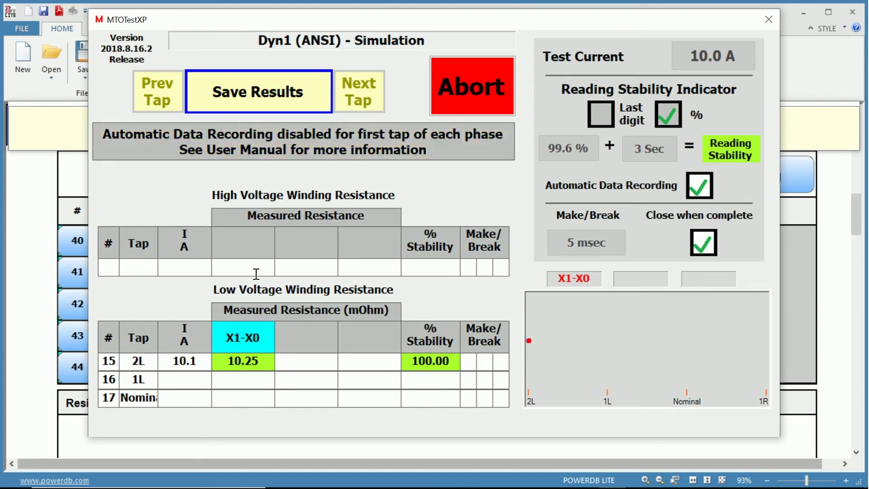
{"action": "left_click", "coordinate": [267, 96]}
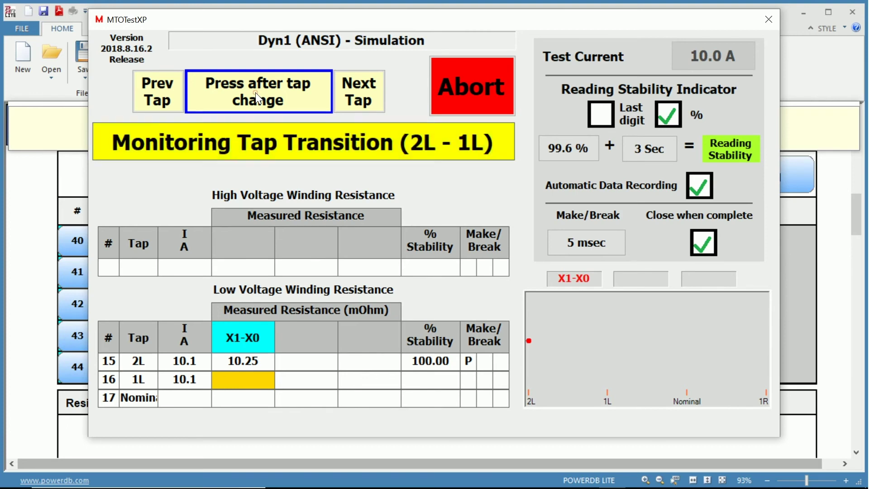
- Confirm tap changes to 1L and Nominal, recording 9.798 and 9.509 mOhm with Pass
{"action": "left_click", "coordinate": [257, 97]}
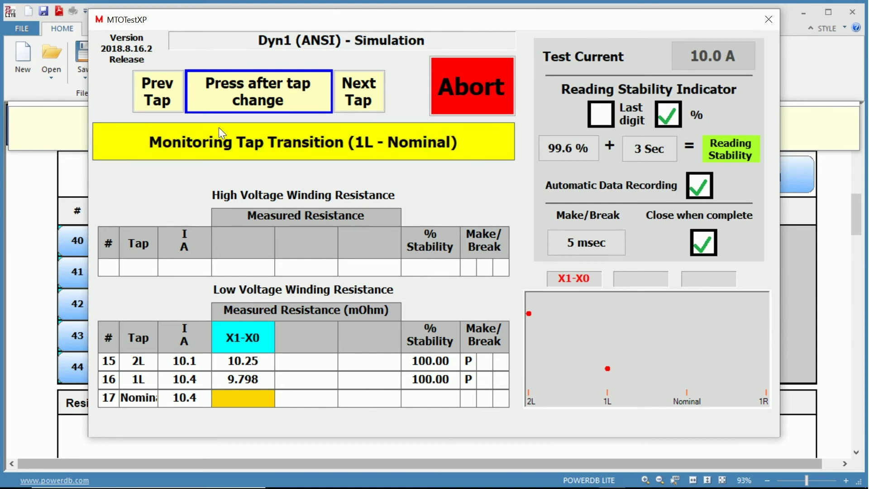
{"action": "left_click", "coordinate": [261, 98]}
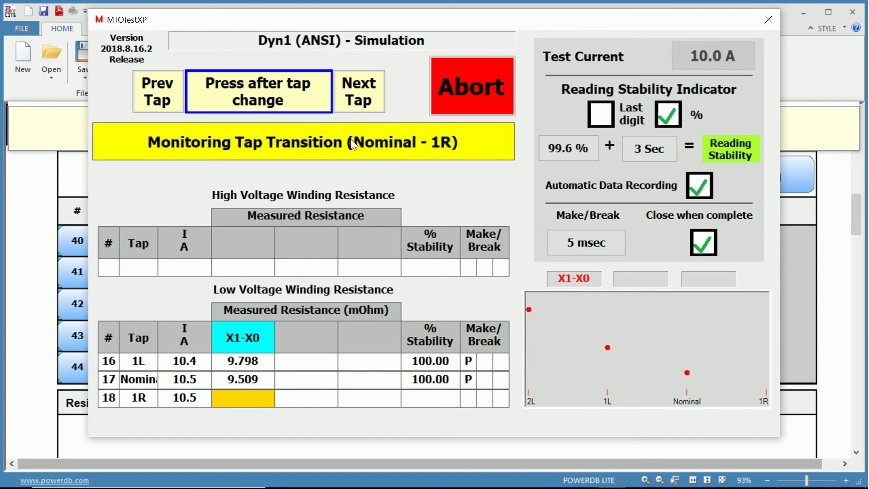
- Confirm the final tap change to 1R, recording 9.517 mOhm as the wizard closes
{"action": "left_click", "coordinate": [259, 91]}
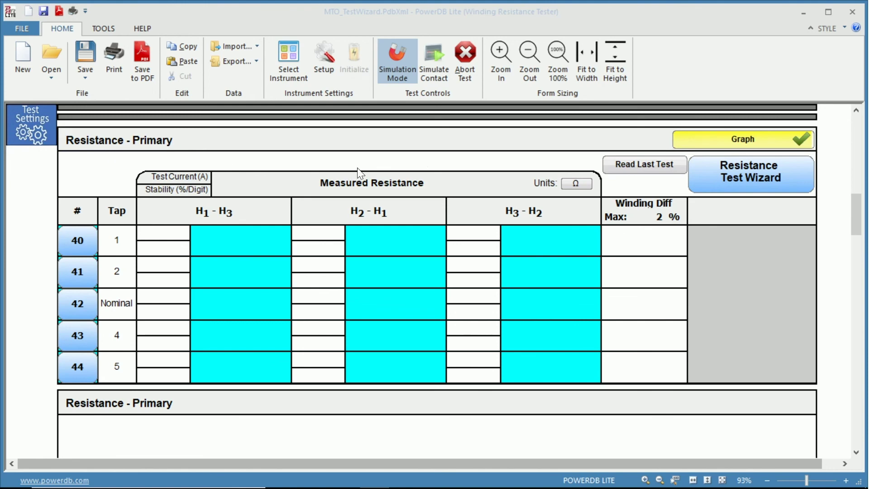
- Scroll to Resistance - Secondary rows 59–62 to review the tap 2L–1R X1-X0 readings
{"action": "scroll", "coordinate": [359, 175], "scroll_direction": "down", "scroll_amount": 10}
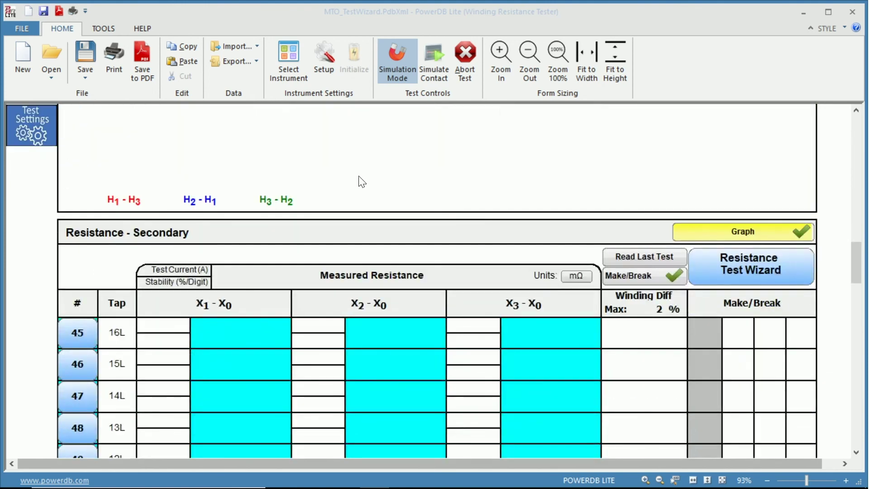
{"action": "scroll", "coordinate": [359, 177], "scroll_direction": "down", "scroll_amount": 6}
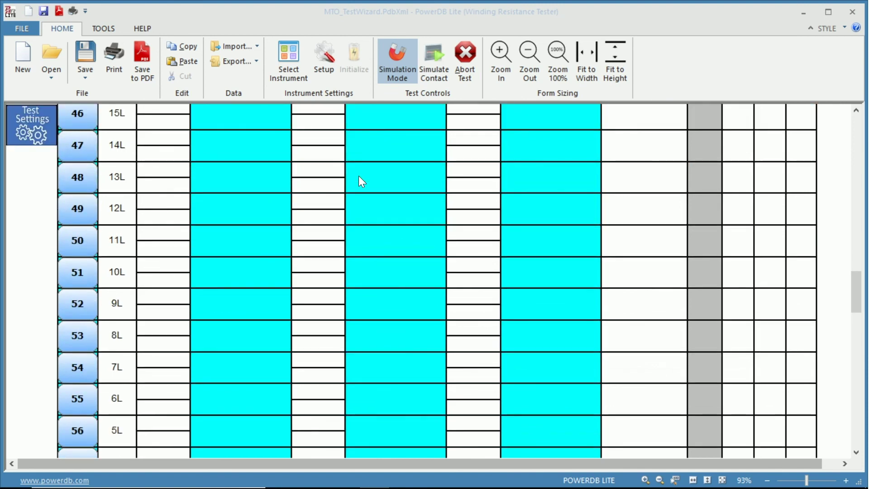
{"action": "scroll", "coordinate": [360, 181], "scroll_direction": "down", "scroll_amount": 8}
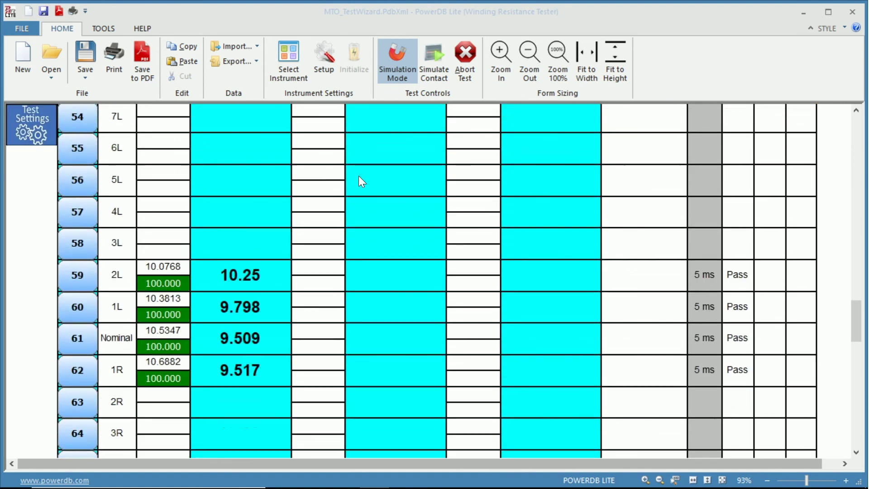
{"action": "scroll", "coordinate": [361, 181], "scroll_direction": "down", "scroll_amount": 3}
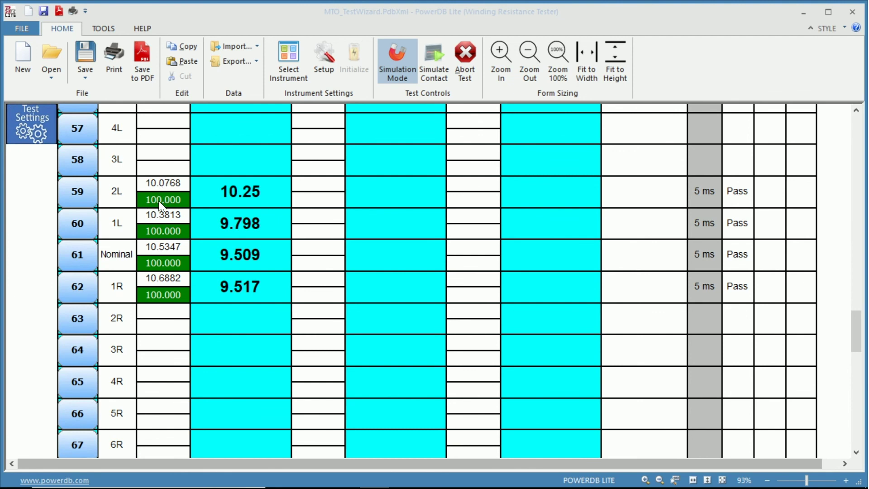
{"action": "scroll", "coordinate": [250, 194], "scroll_direction": "up", "scroll_amount": 3}
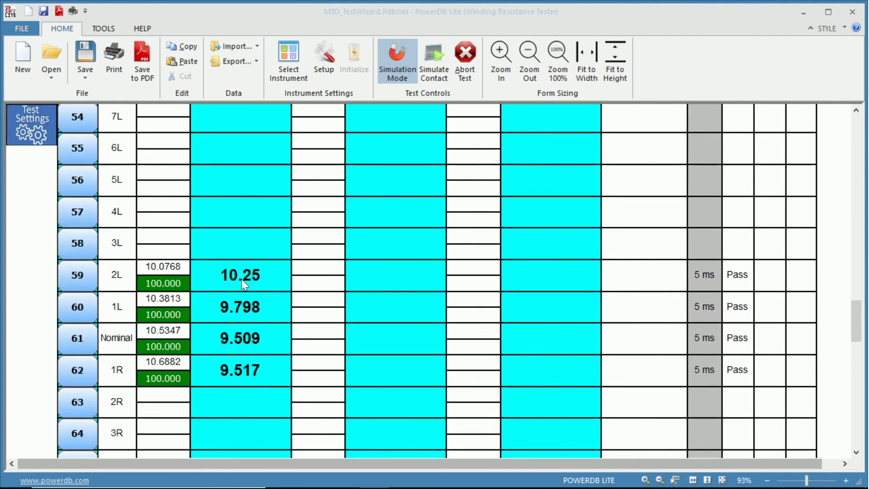
{"action": "scroll", "coordinate": [240, 279], "scroll_direction": "up", "scroll_amount": 15}
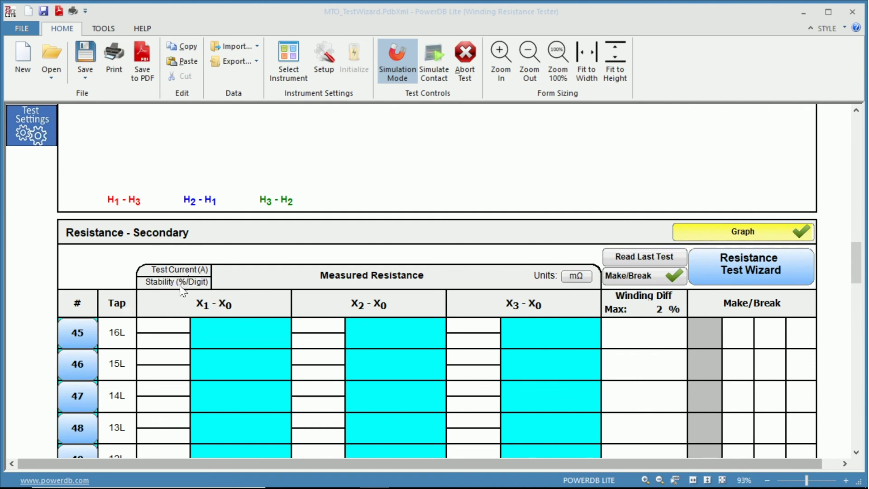
{"action": "scroll", "coordinate": [211, 306], "scroll_direction": "down", "scroll_amount": 15}
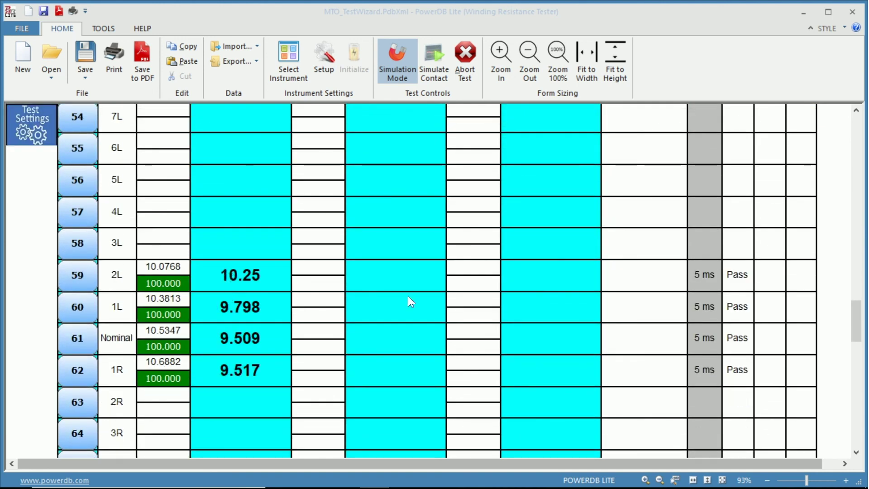
{"action": "scroll", "coordinate": [729, 305], "scroll_direction": "up", "scroll_amount": 15}
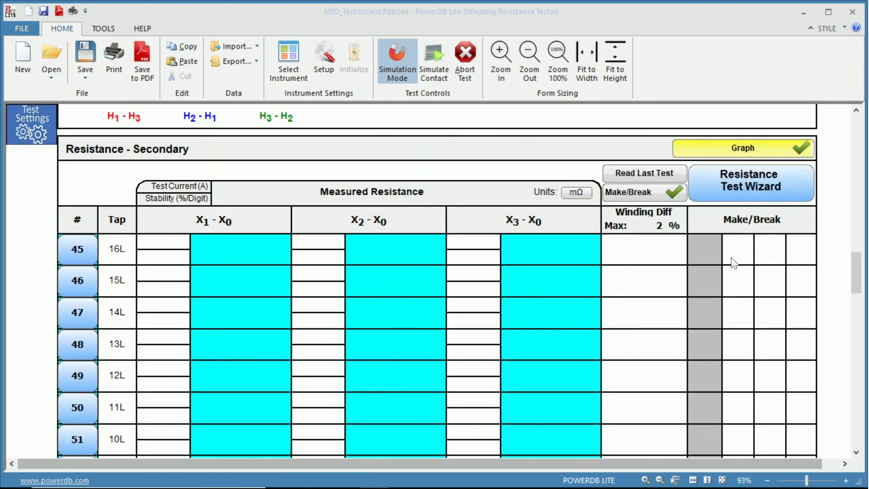
{"action": "scroll", "coordinate": [704, 258], "scroll_direction": "down", "scroll_amount": 15}
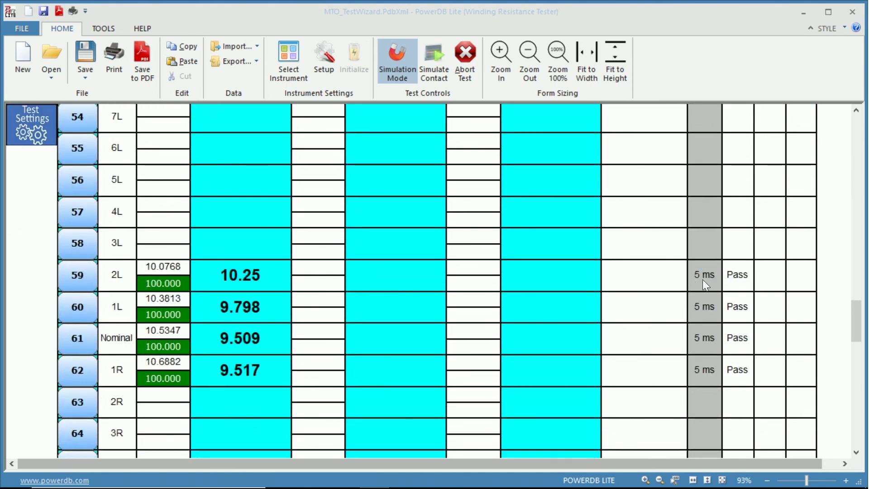